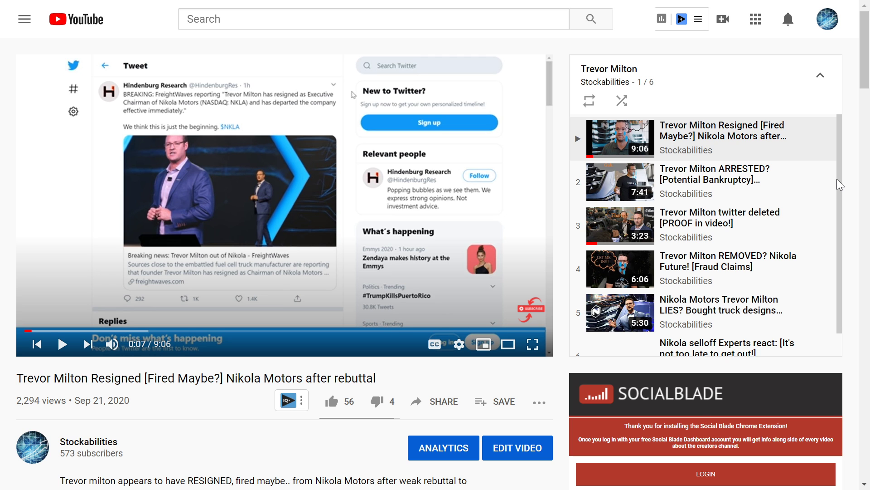
left_click_drag(838, 179, 838, 206)
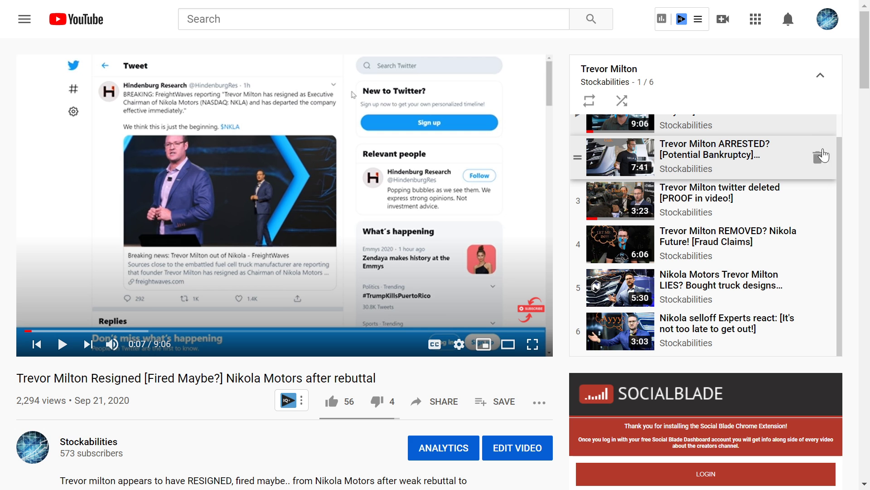
left_click_drag(839, 152, 839, 146)
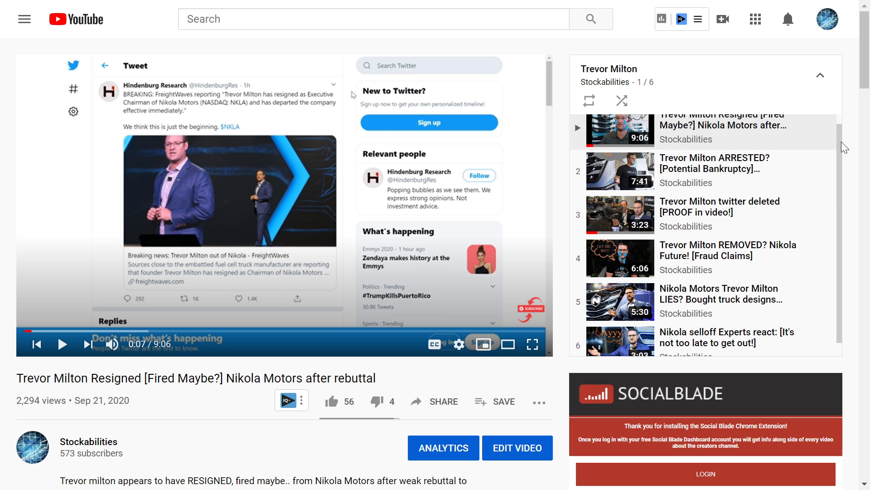